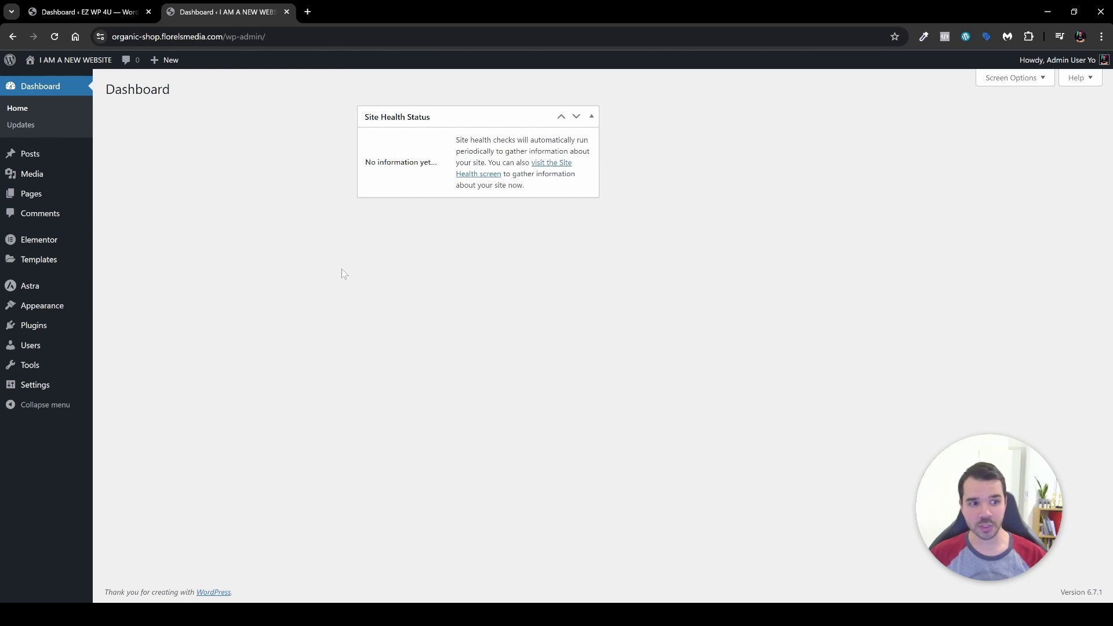
# Confirm the new site has no posts, media or pages and only Elementor 3.27.2 installed
pyautogui.click(35, 155)
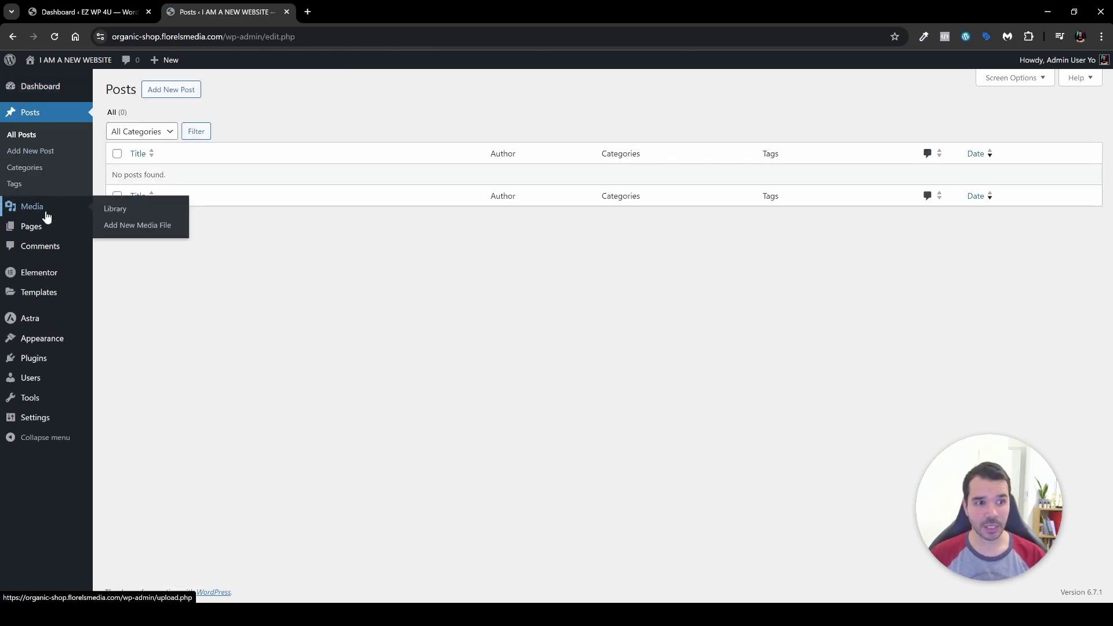
pyautogui.click(35, 207)
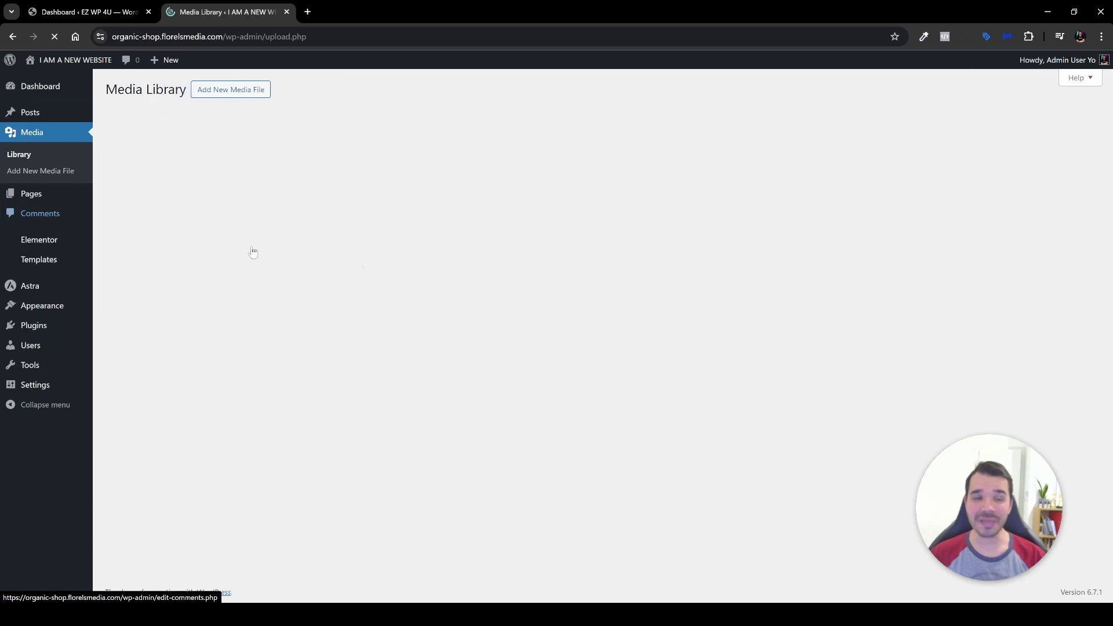
pyautogui.click(34, 193)
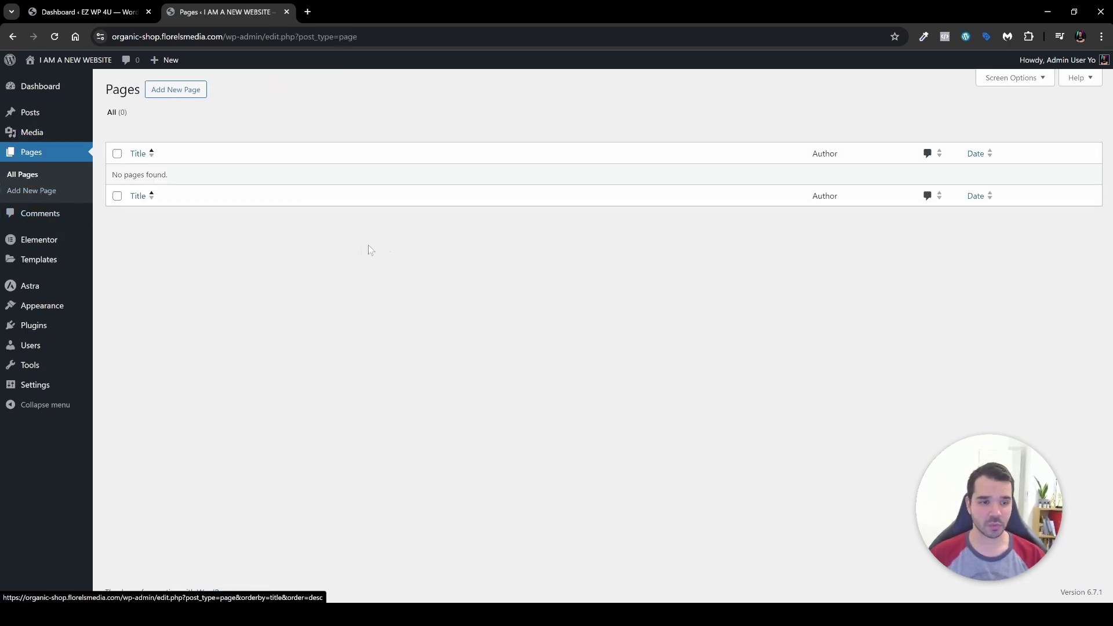
pyautogui.click(44, 326)
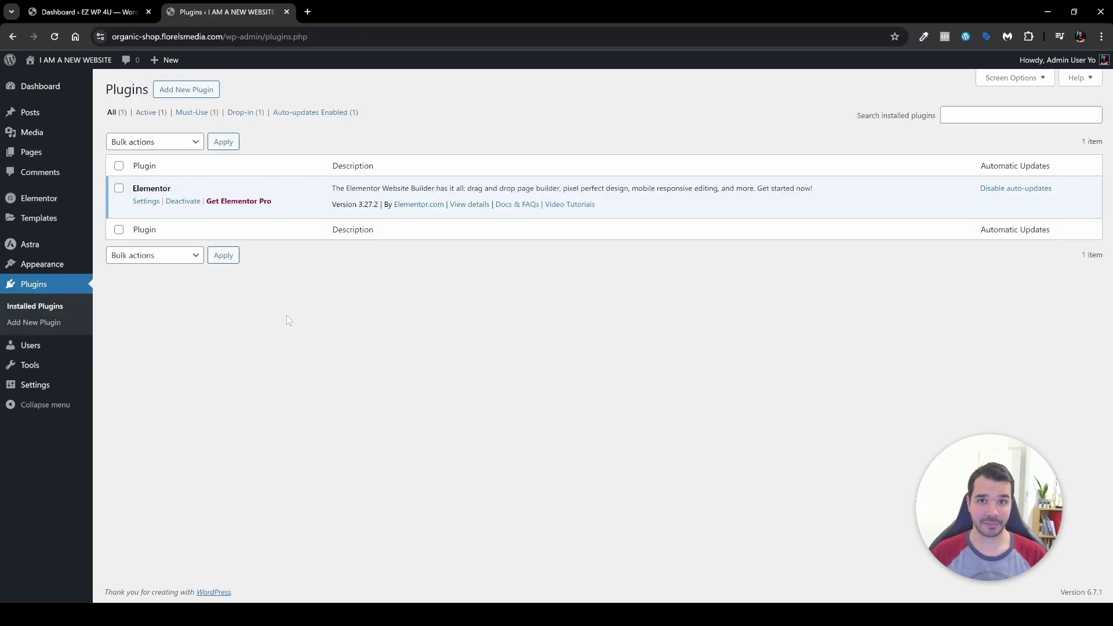
pyautogui.hotkey('ctrl', 'shift', 'Tab')
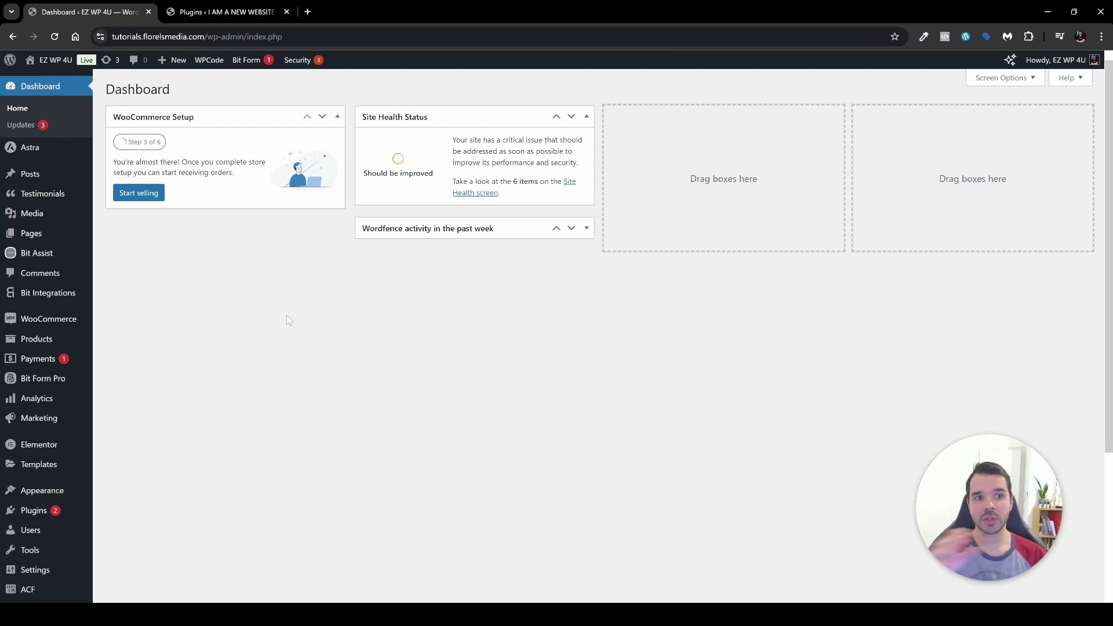
pyautogui.hotkey('ctrl', 'Tab')
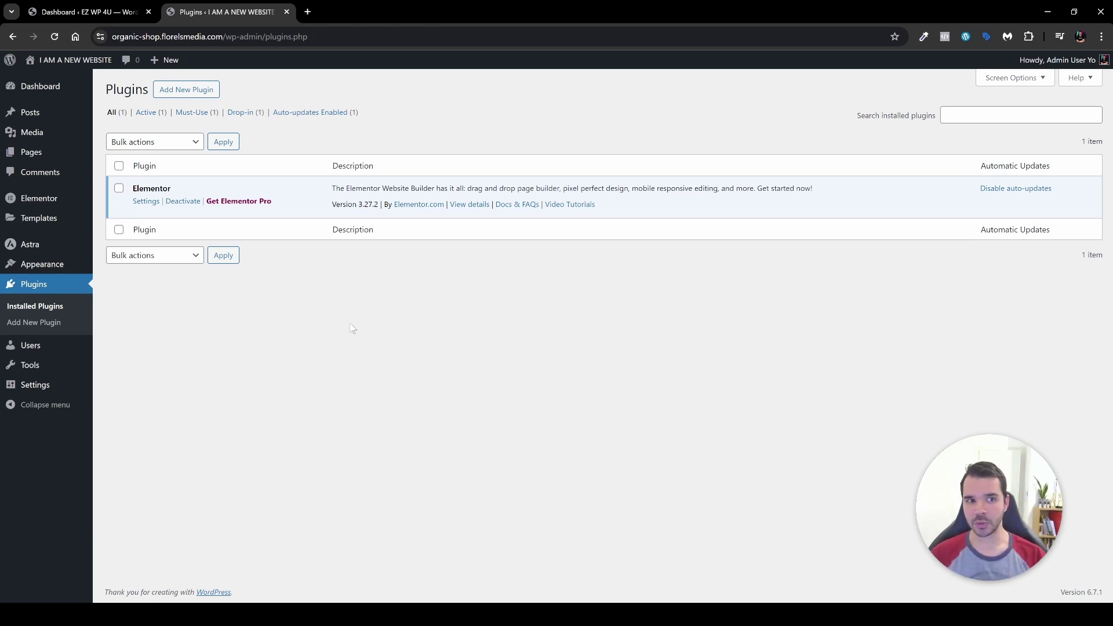
# Find 'Migrate guru' under Add New Plugin, install and activate it, then open its migration page
pyautogui.click(187, 89)
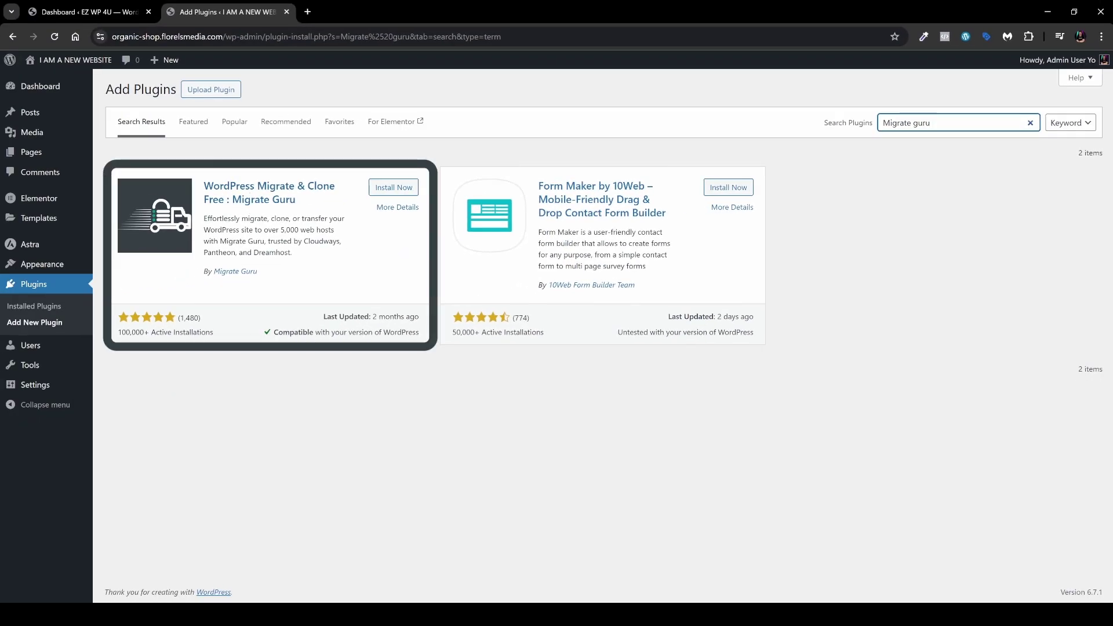
pyautogui.click(393, 187)
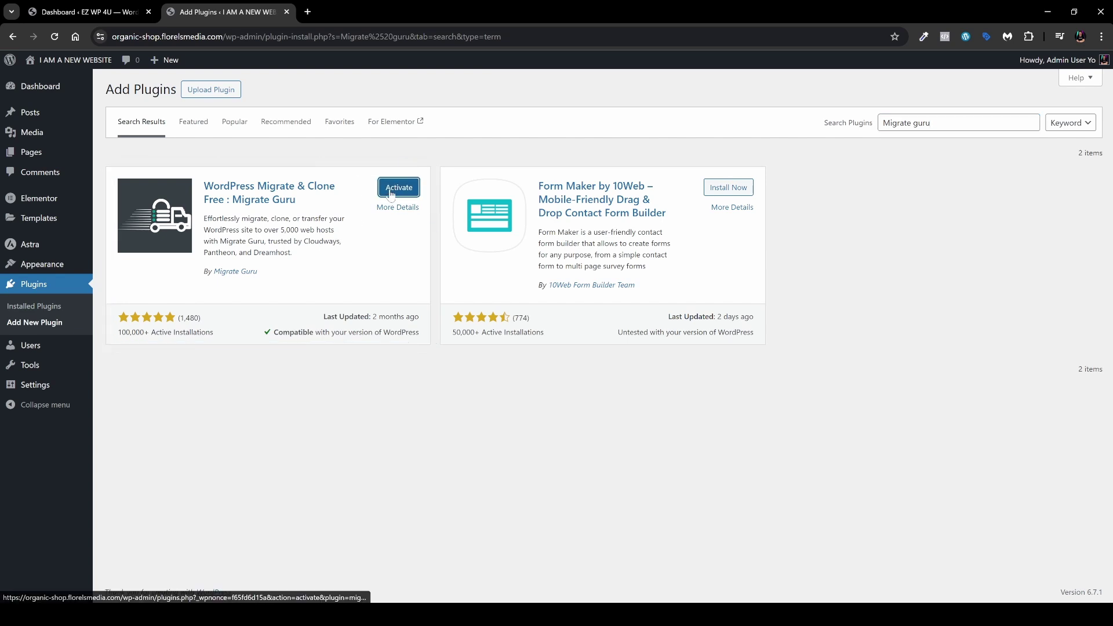
pyautogui.click(391, 193)
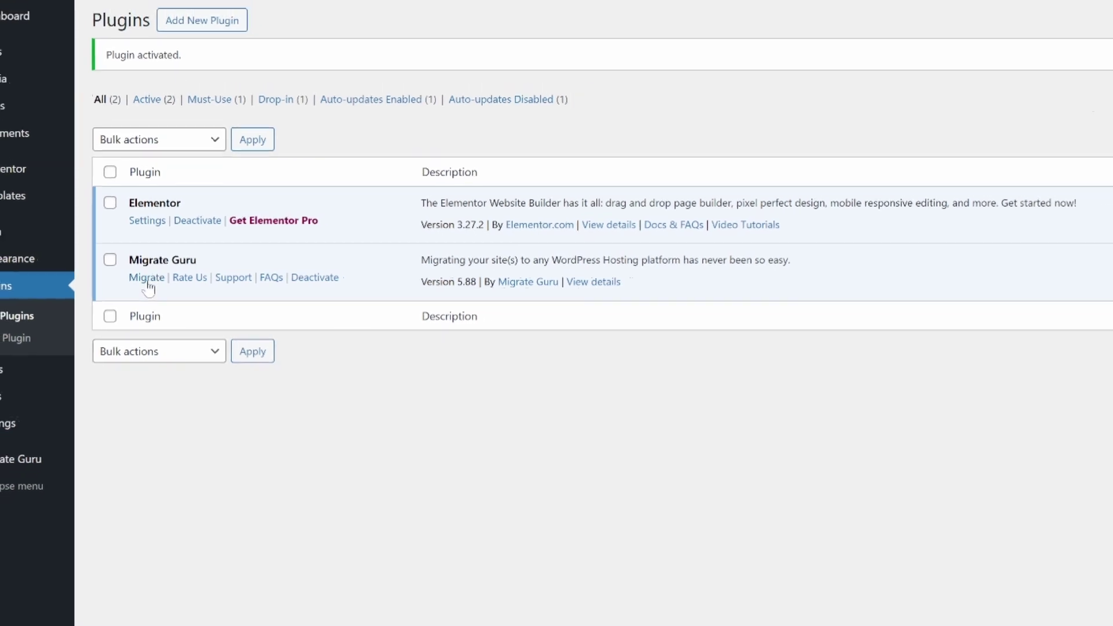
pyautogui.click(147, 278)
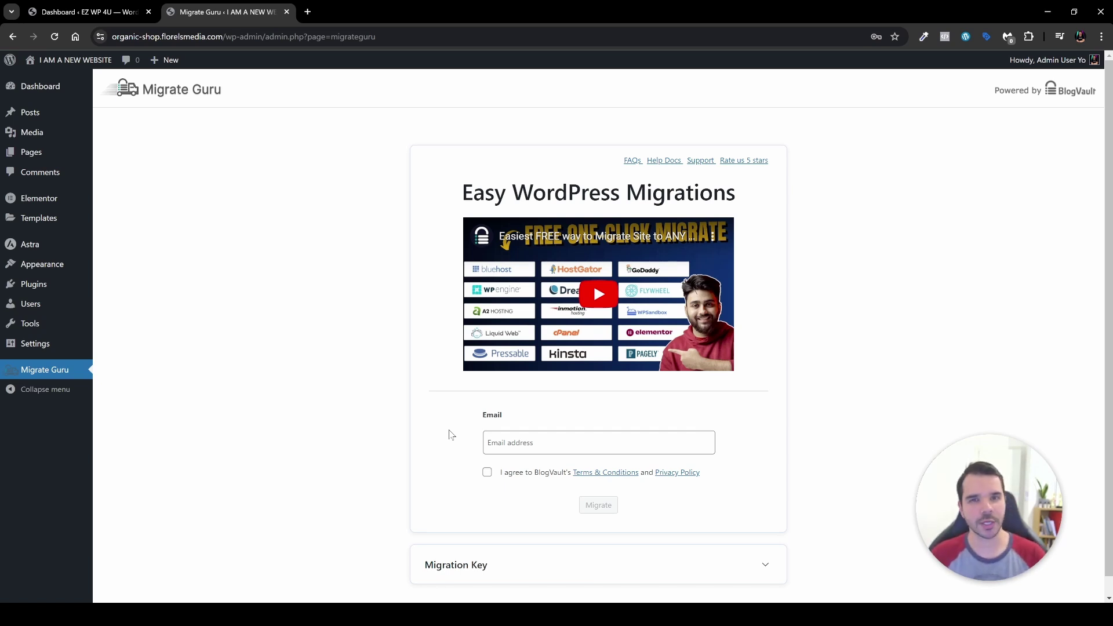
# Copy the new site's Migrate Guru migration key and switch to the old site's dashboard
pyautogui.scroll(-2, 452, 463)
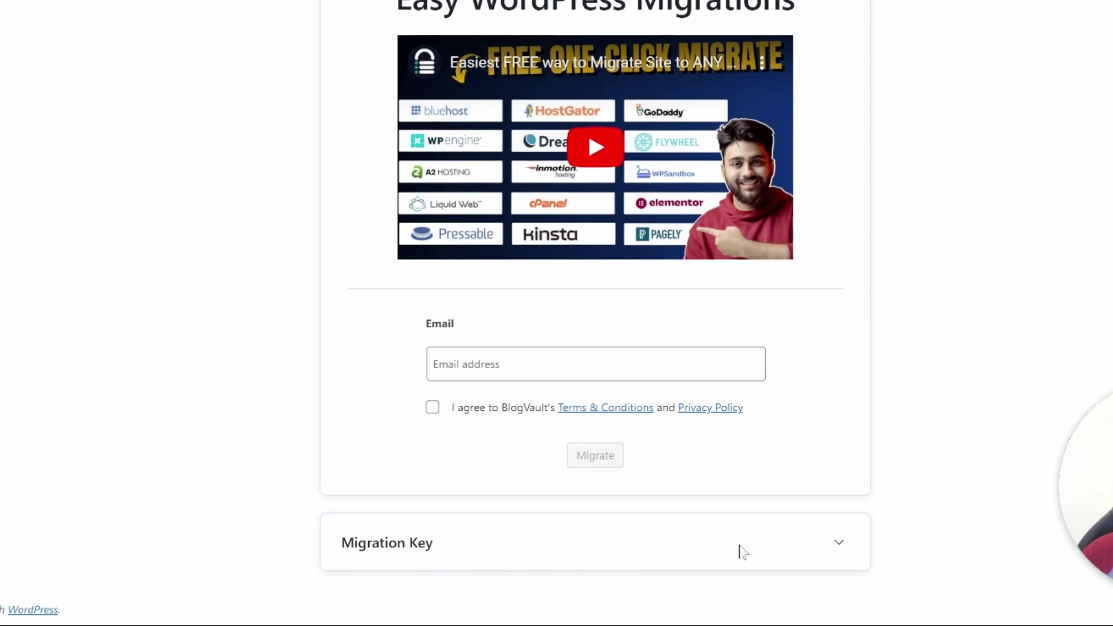
pyautogui.click(837, 551)
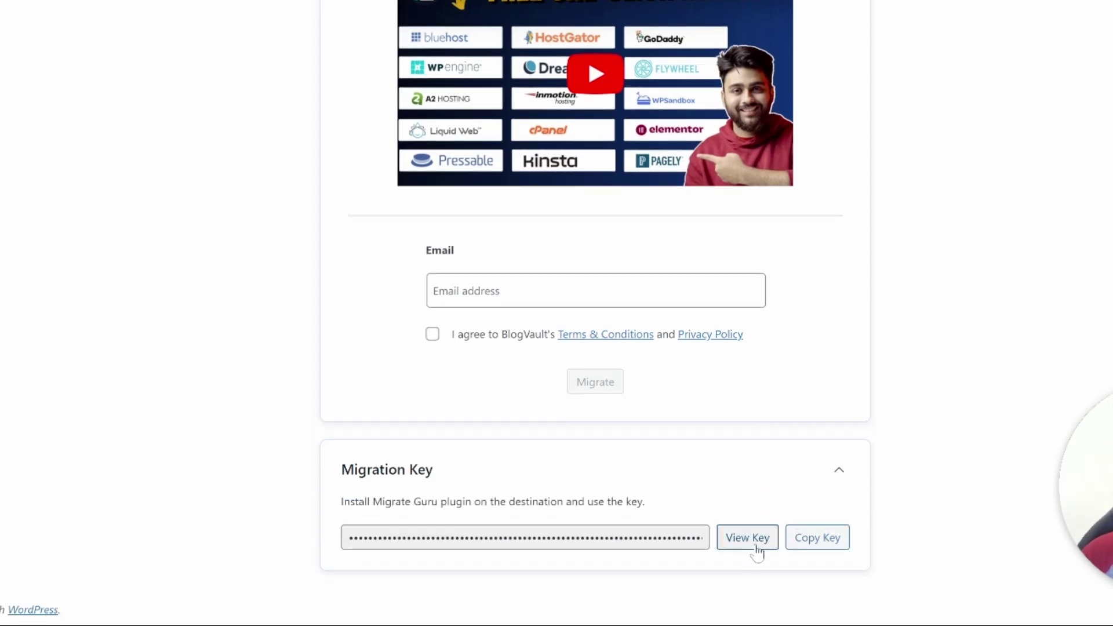
pyautogui.click(824, 544)
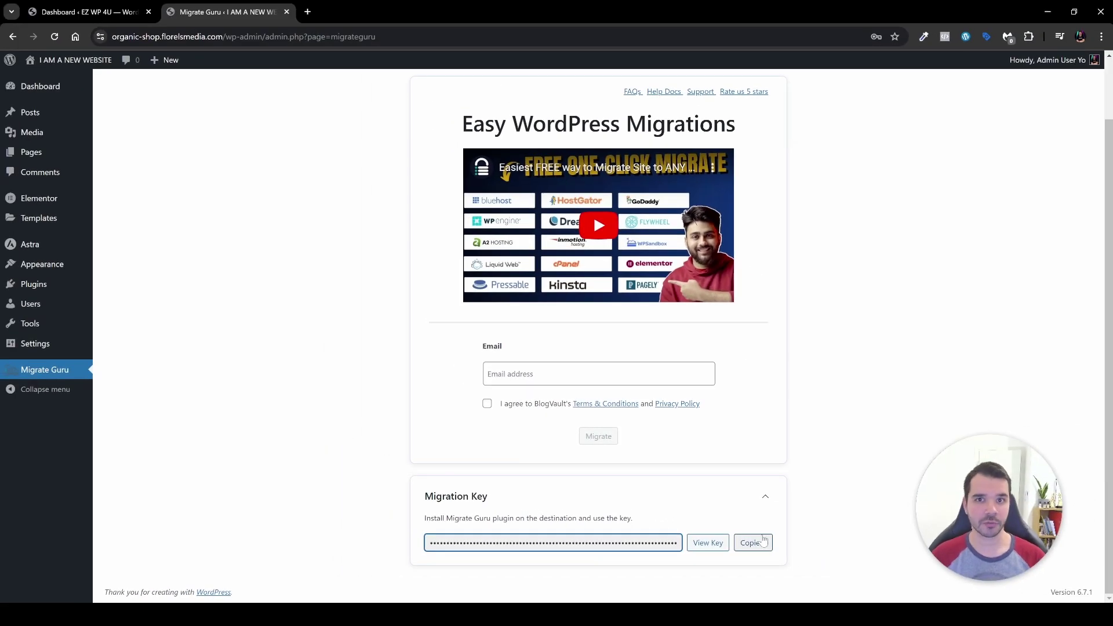
pyautogui.hotkey('ctrl', 'Tab')
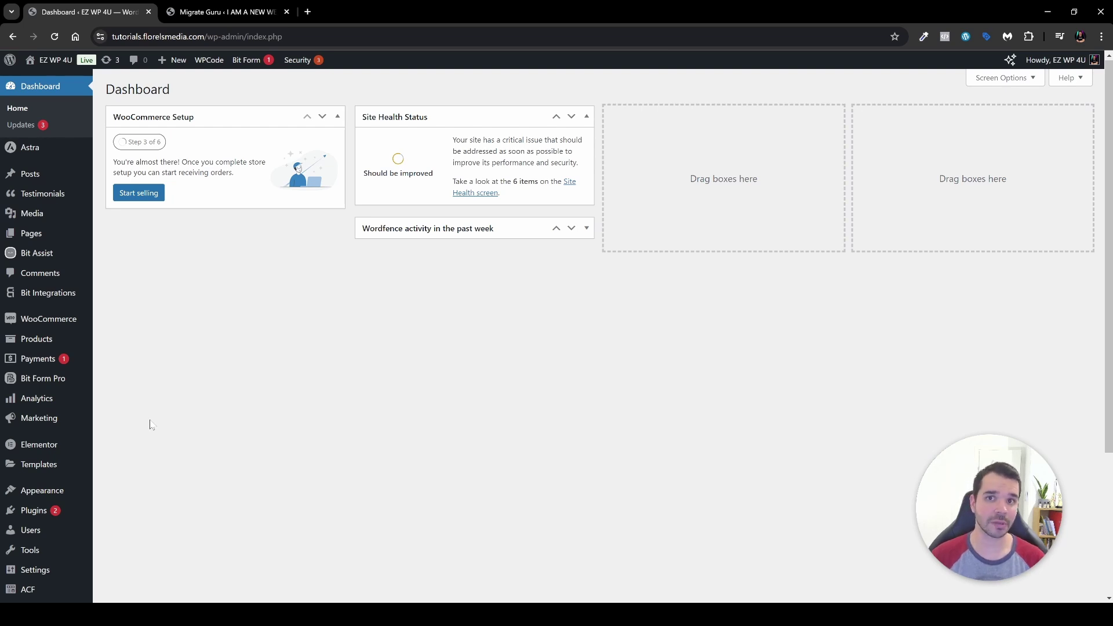
# In the old site's Migrate Guru, enter the e-mail address, accept the BlogVault terms and start migrating
pyautogui.scroll(-3, 220, 511)
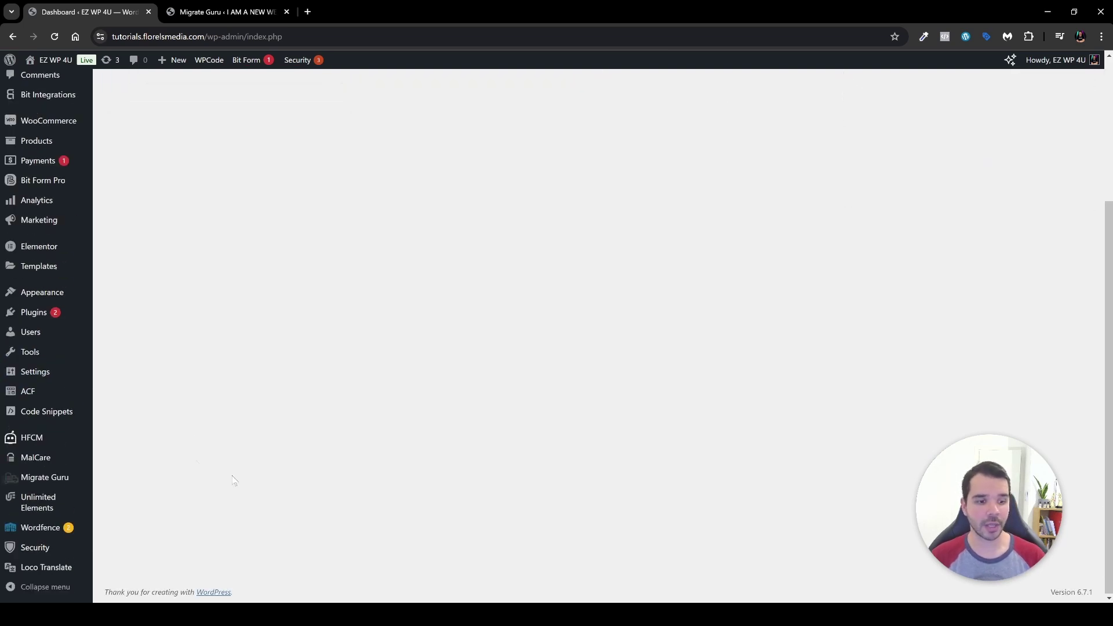
pyautogui.click(60, 481)
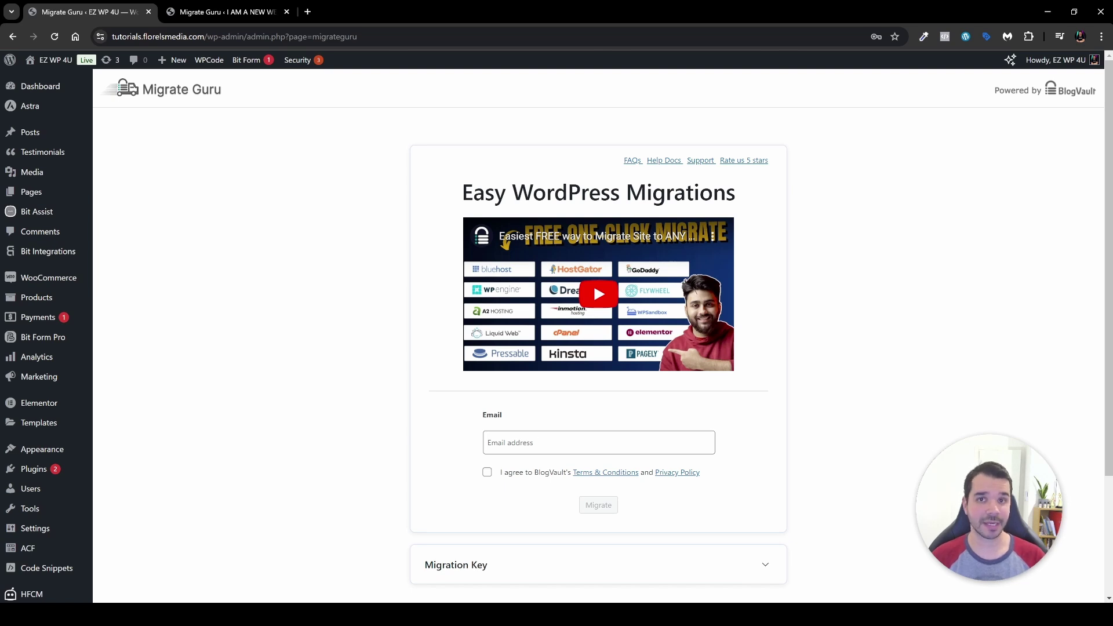
pyautogui.hotkey('ctrl', 'v')
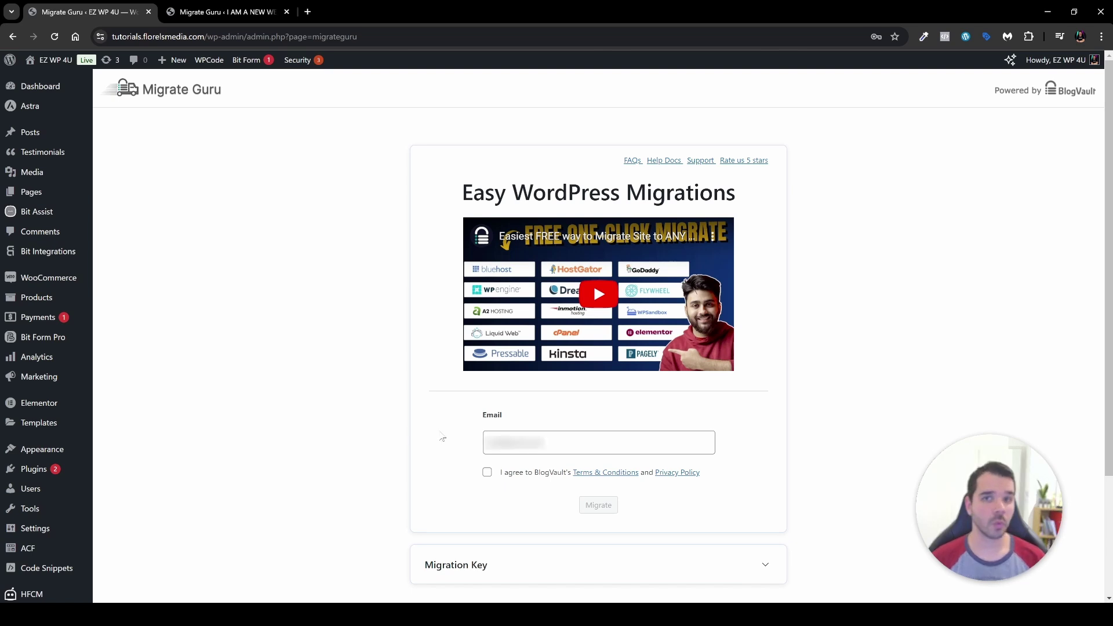
pyautogui.click(487, 473)
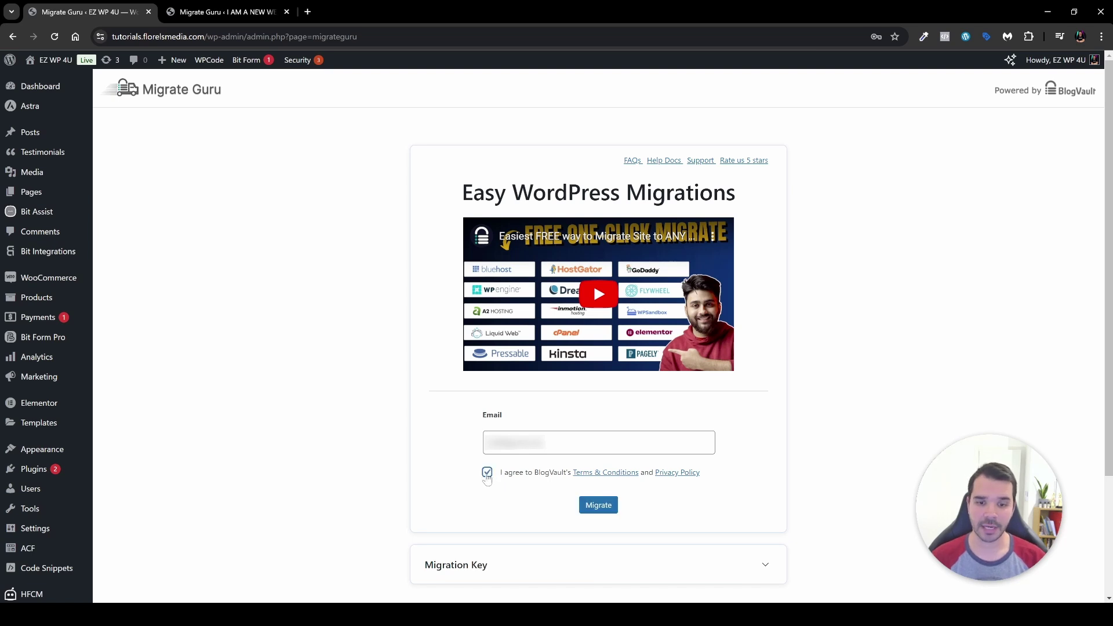
pyautogui.click(599, 506)
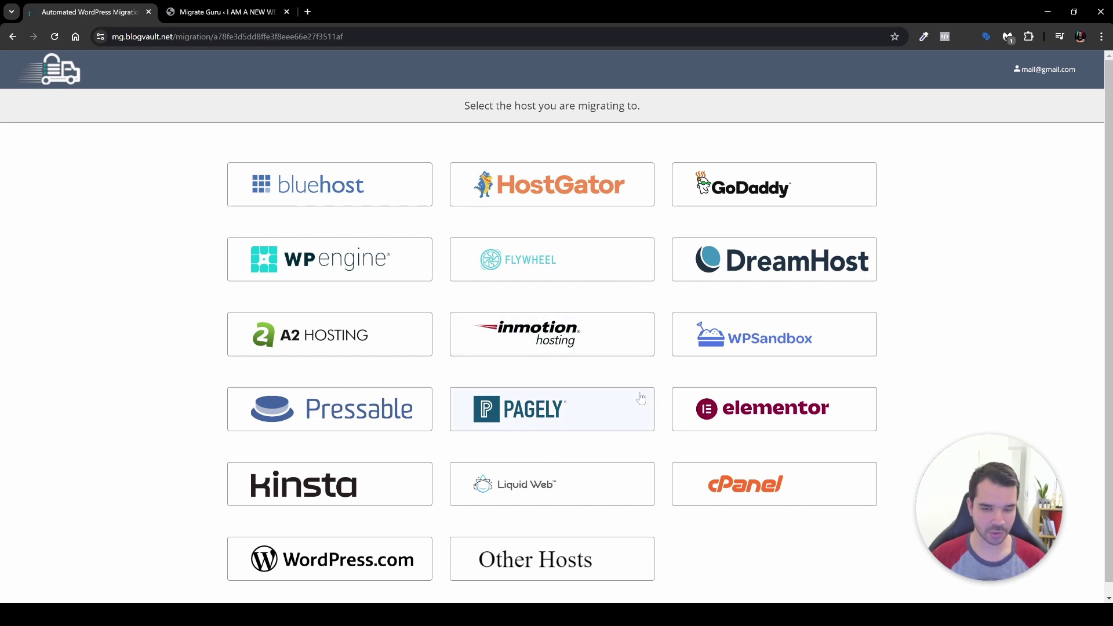
pyautogui.scroll(-1, 661, 374)
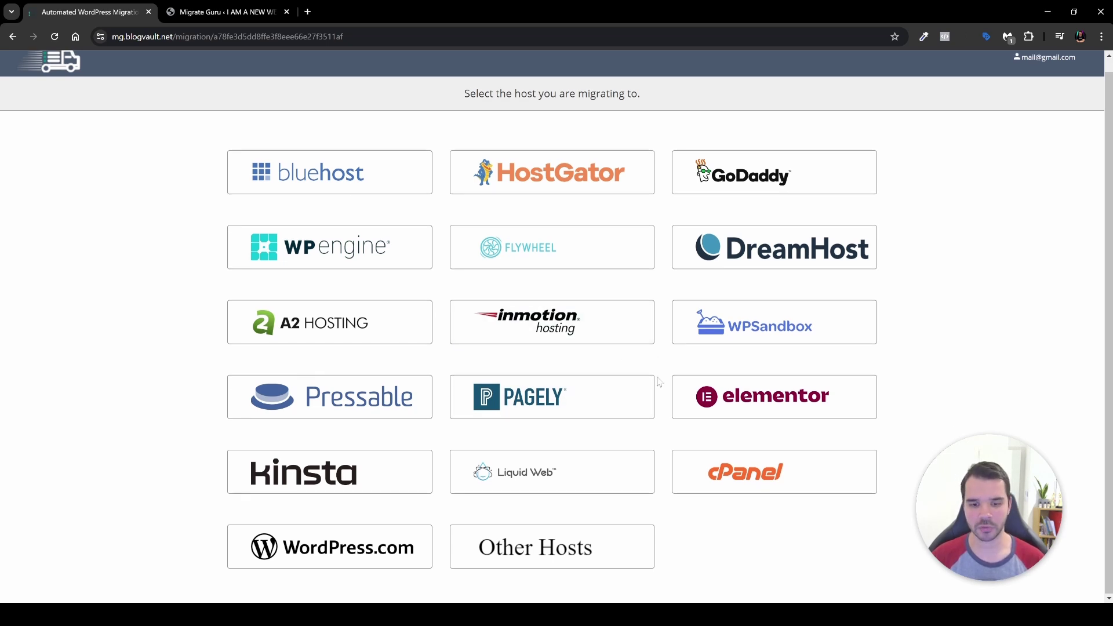
# Choose Other Hosts and paste the new site's key into the MigrateGuru Migration Key field
pyautogui.click(566, 550)
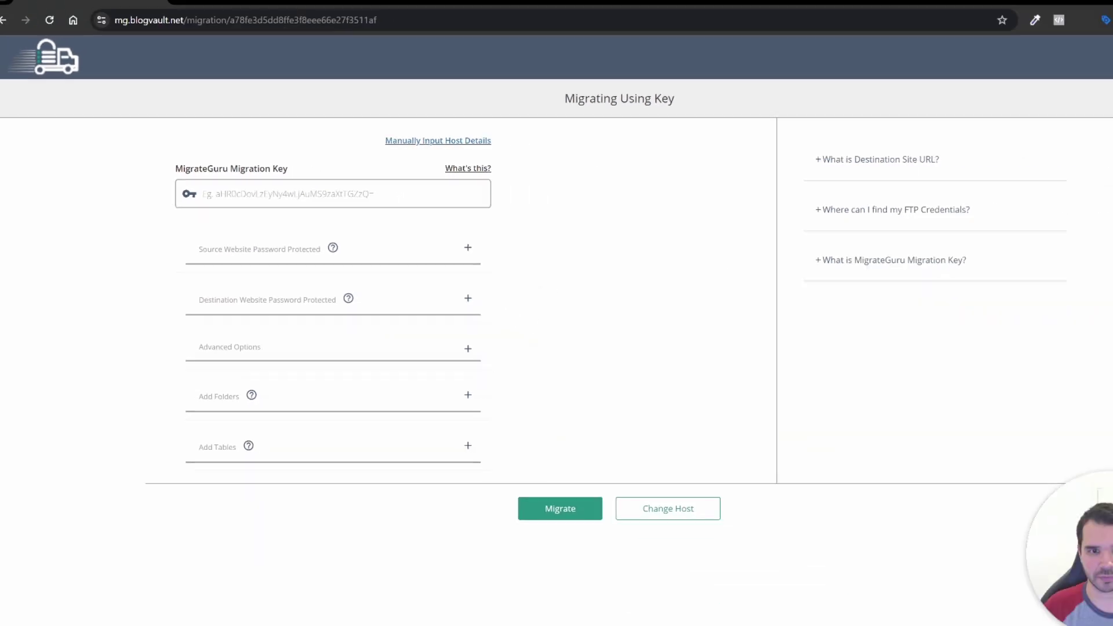
pyautogui.hotkey('ctrl', 'v')
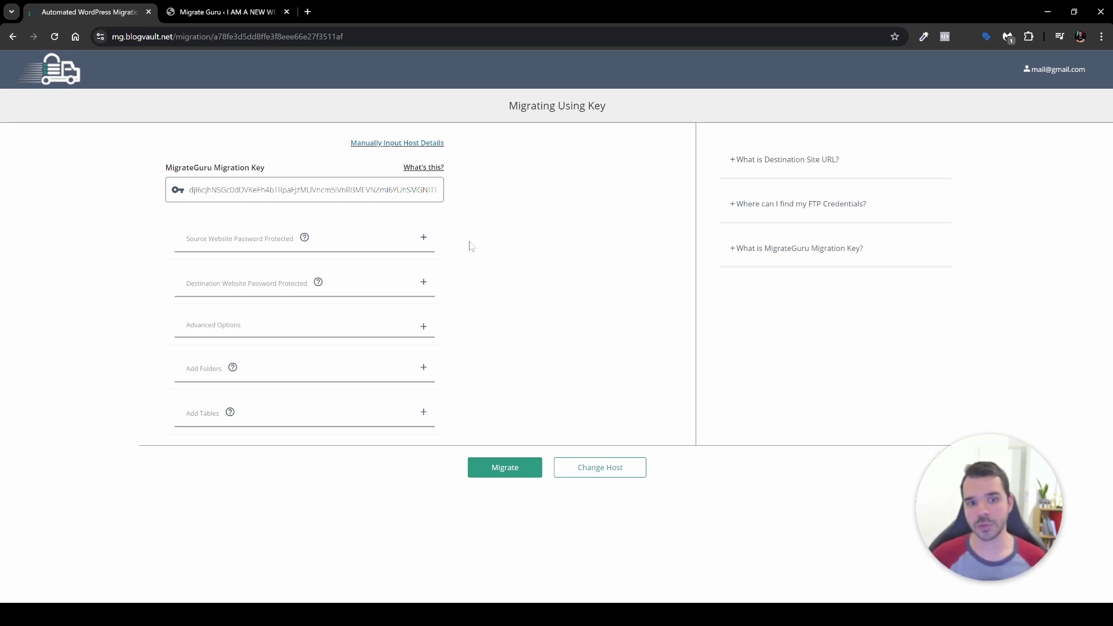
pyautogui.click(424, 240)
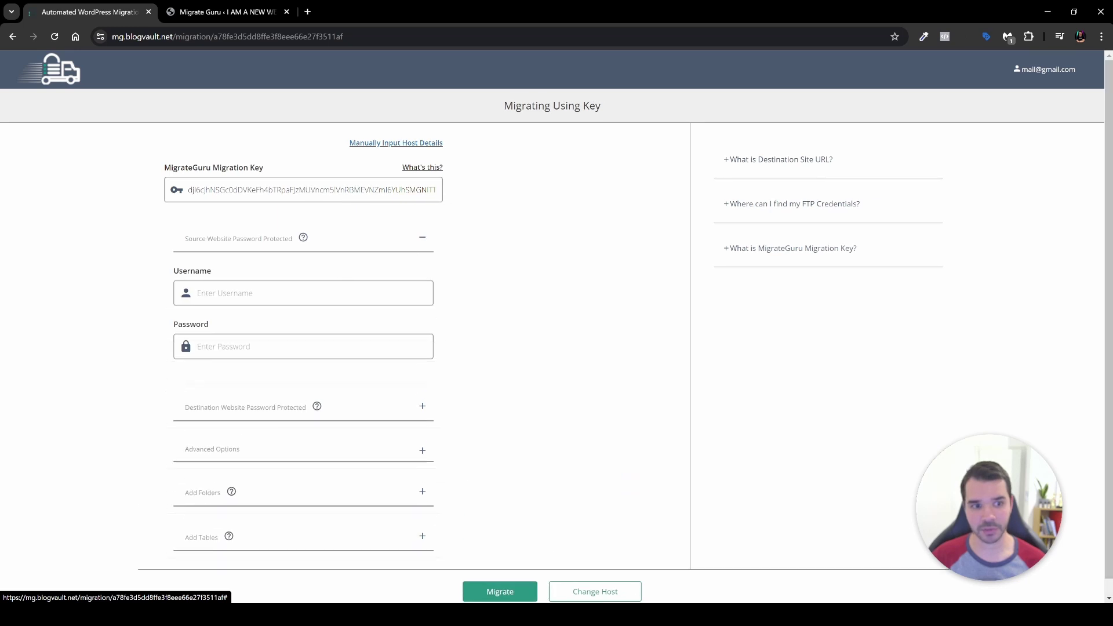
pyautogui.click(424, 239)
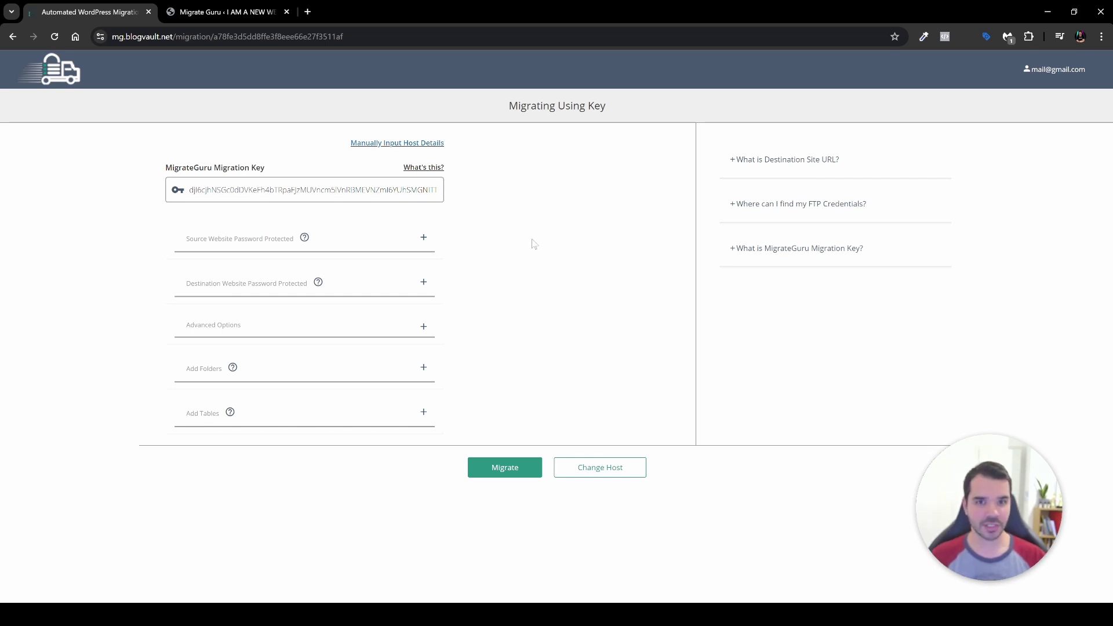
# Launch the migration and, once it completes, switch to the new site's admin tab
pyautogui.click(501, 473)
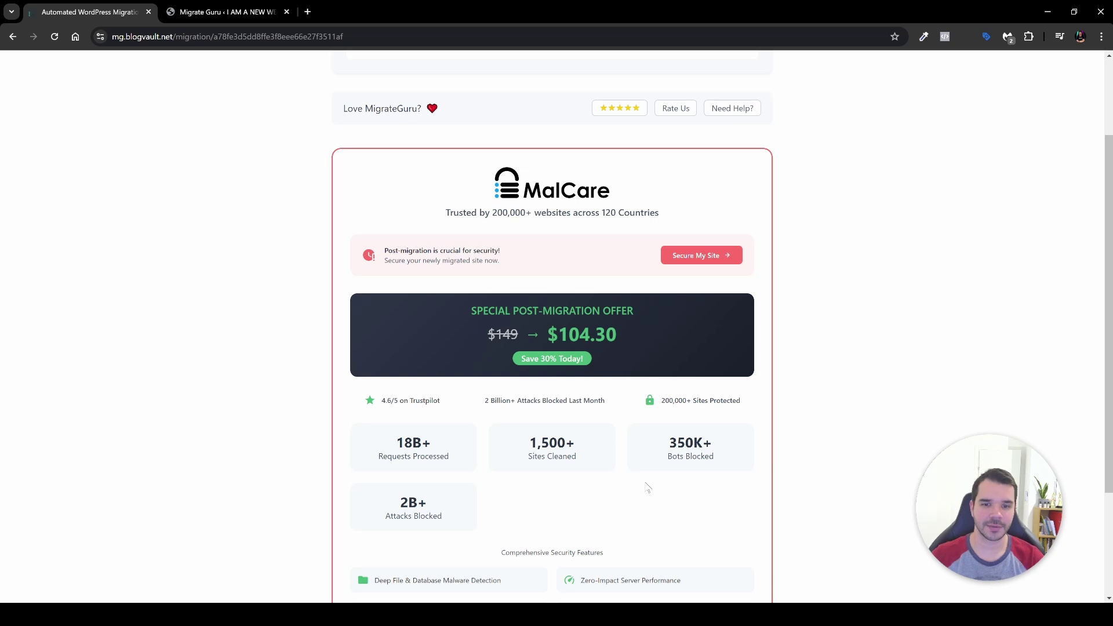
pyautogui.scroll(2, 754, 469)
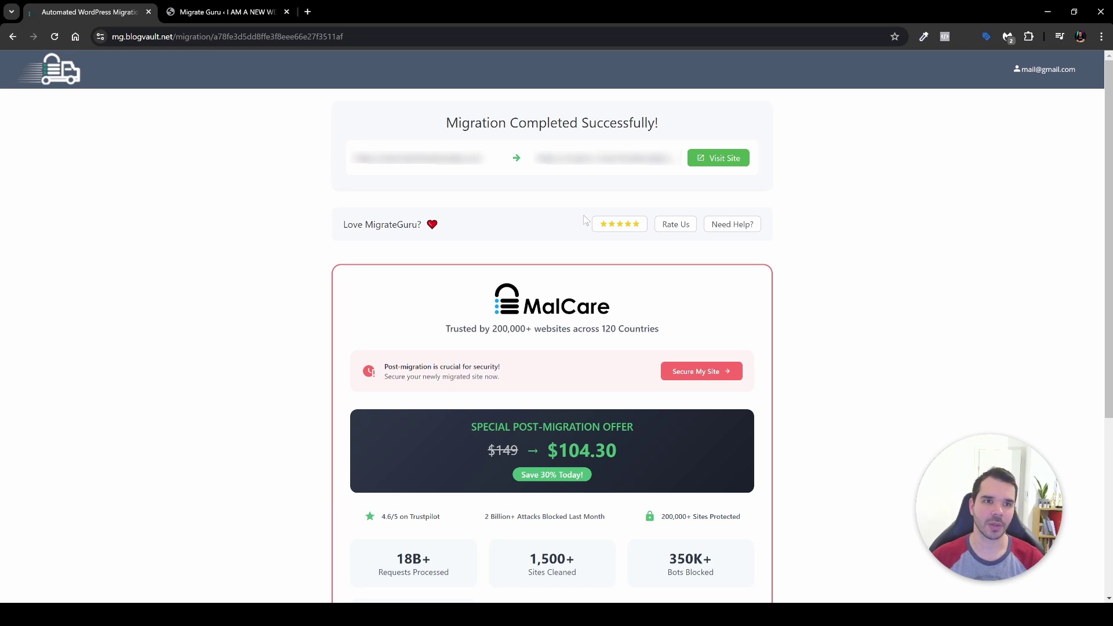
pyautogui.click(218, 16)
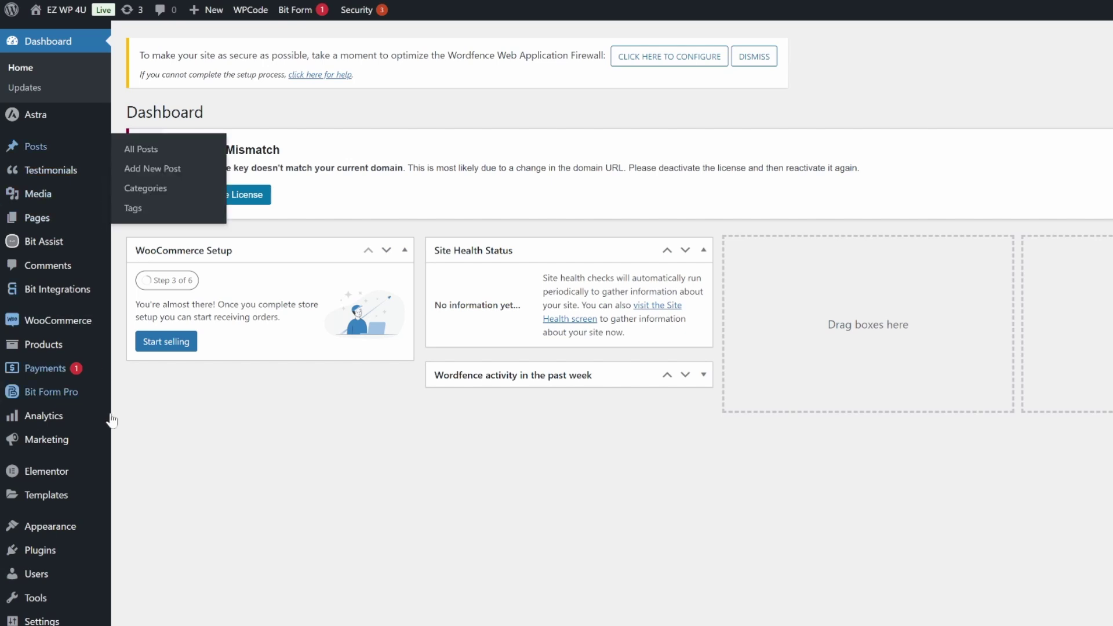
# Review the new site's three migrated posts and its list of 28 migrated pages
pyautogui.moveTo(66, 152)
pyautogui.click(63, 148)
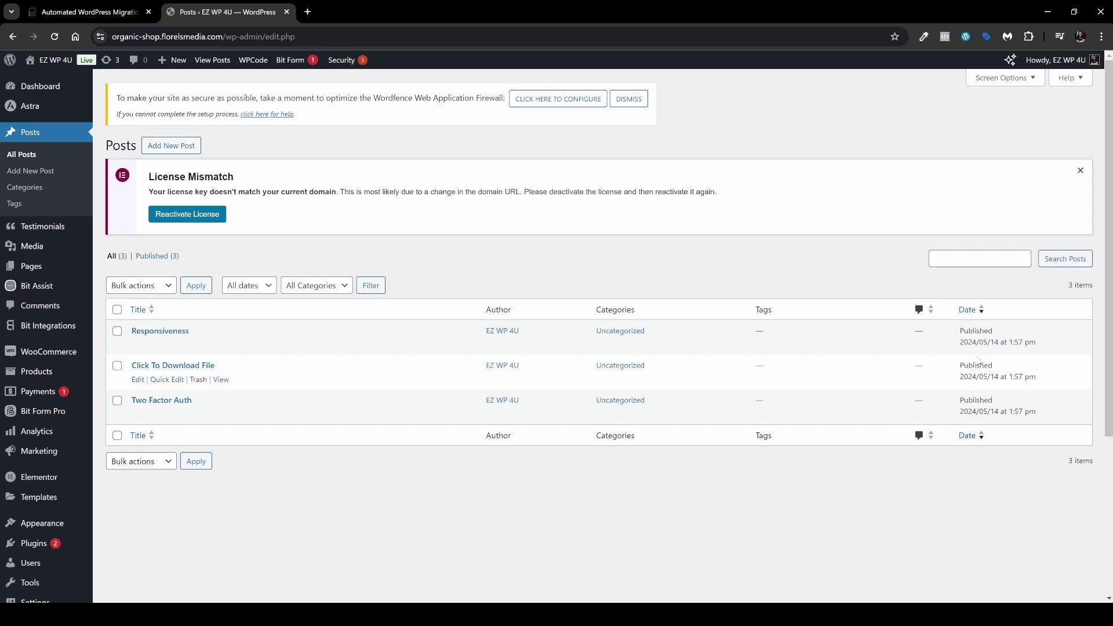
pyautogui.click(46, 272)
pyautogui.scroll(-3, 383, 301)
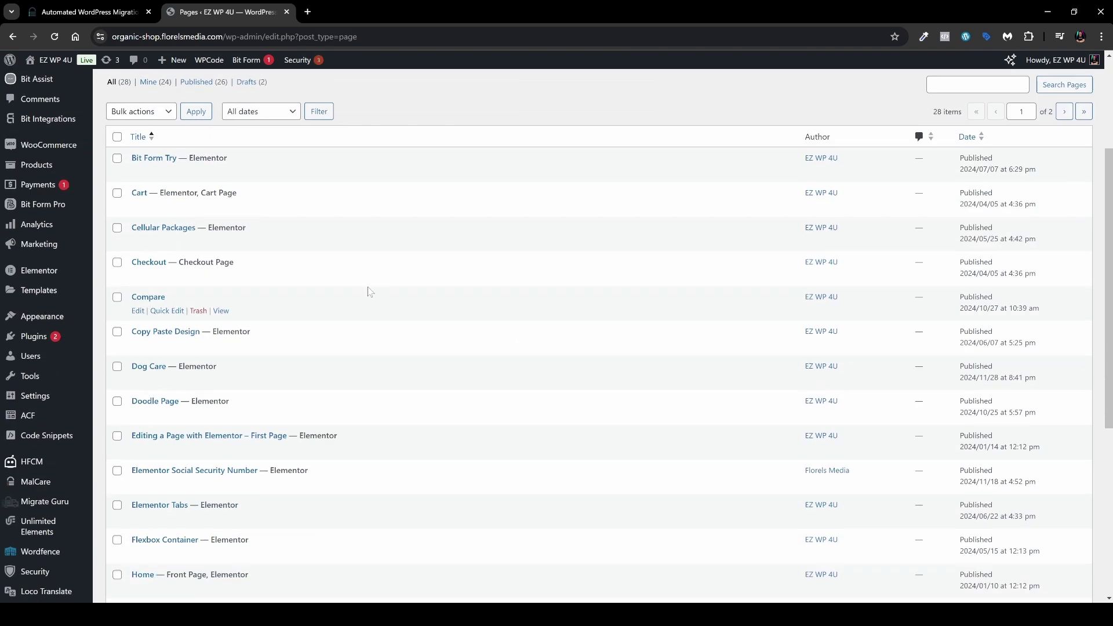
pyautogui.scroll(3, 386, 301)
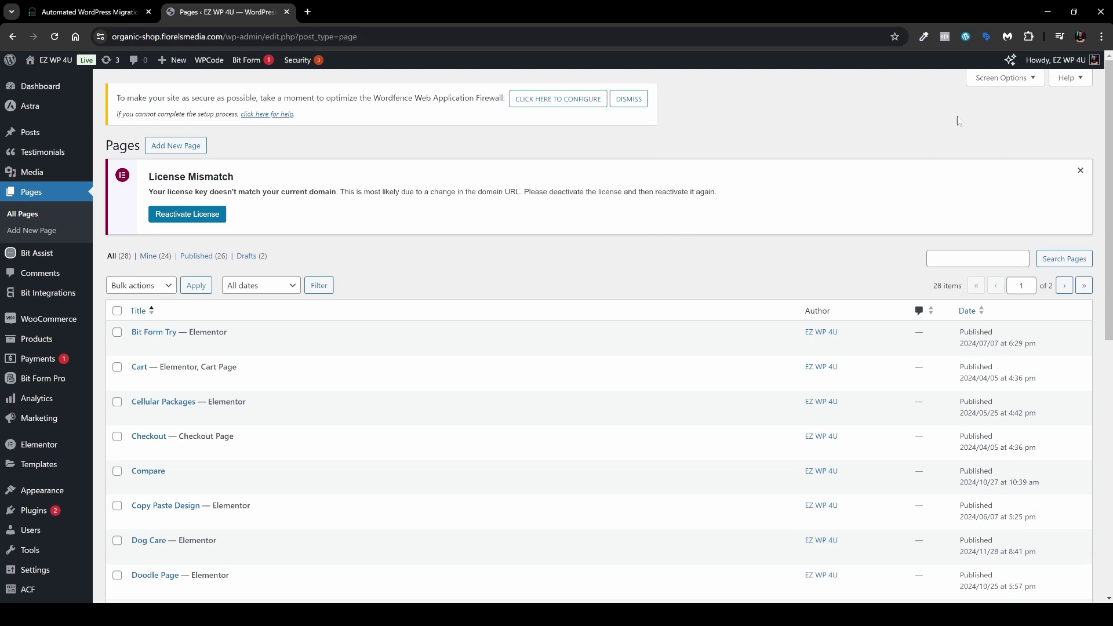
pyautogui.moveTo(66, 67)
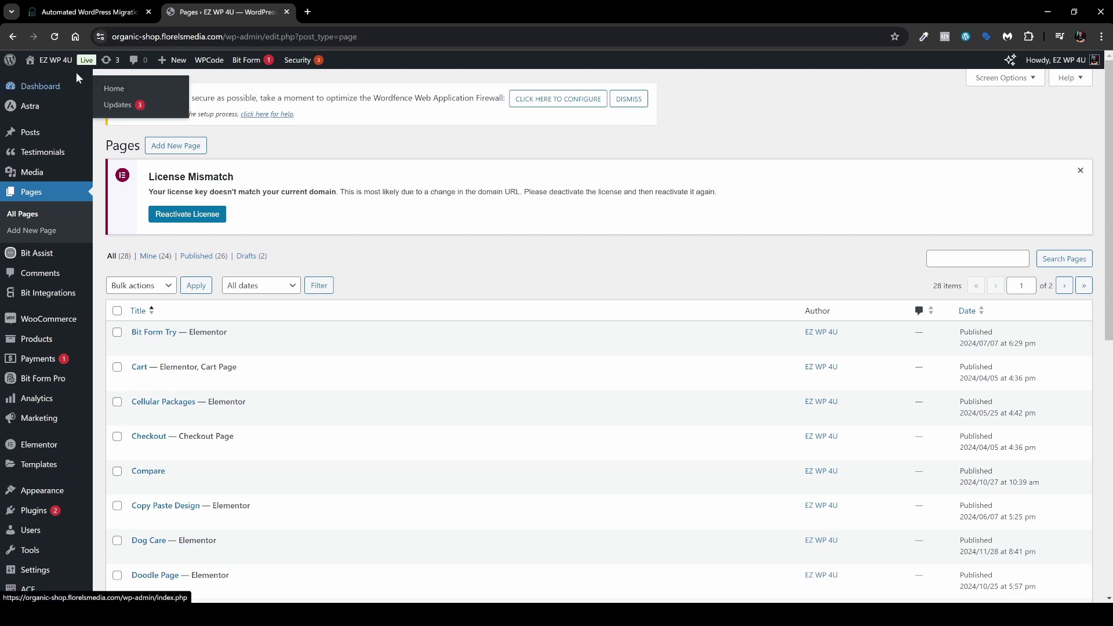